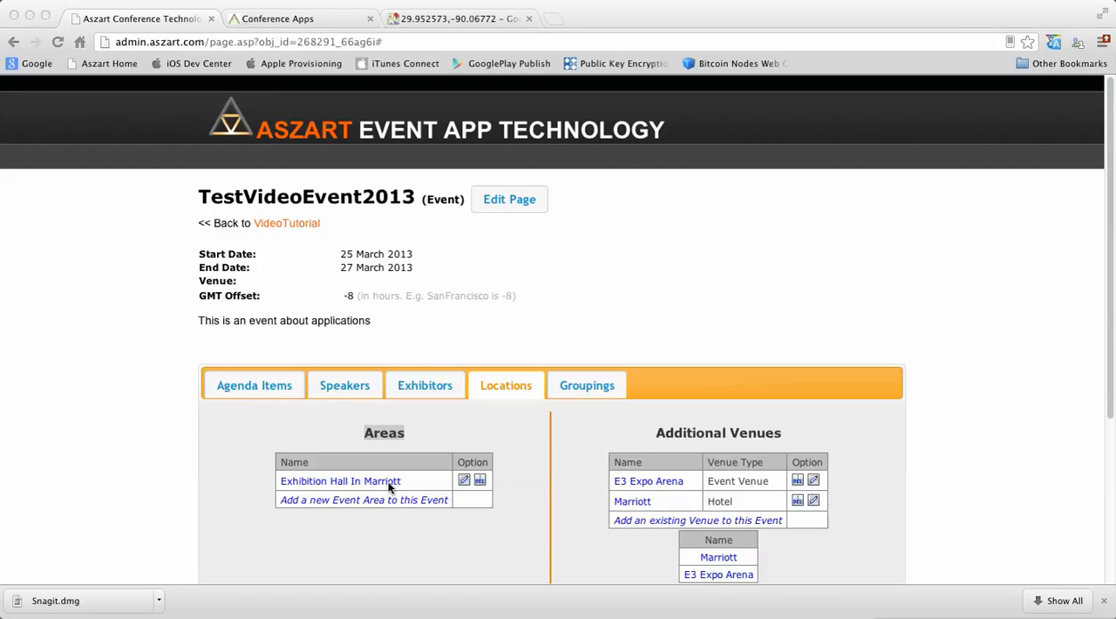
- Open the Exhibition Hall In Marriott area, examine the booth layout on its ExhibitionMapJpg floor plan, and return to the area page
click(325, 489)
click(324, 482)
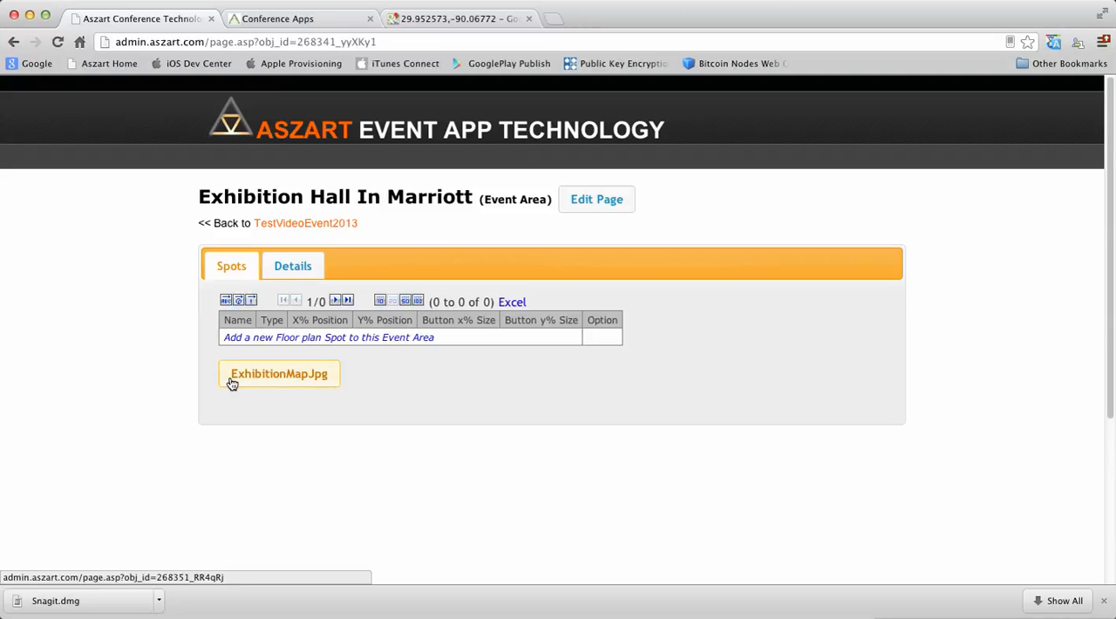
click(297, 380)
scroll(617, 288, down, 5)
scroll(619, 290, up, 5)
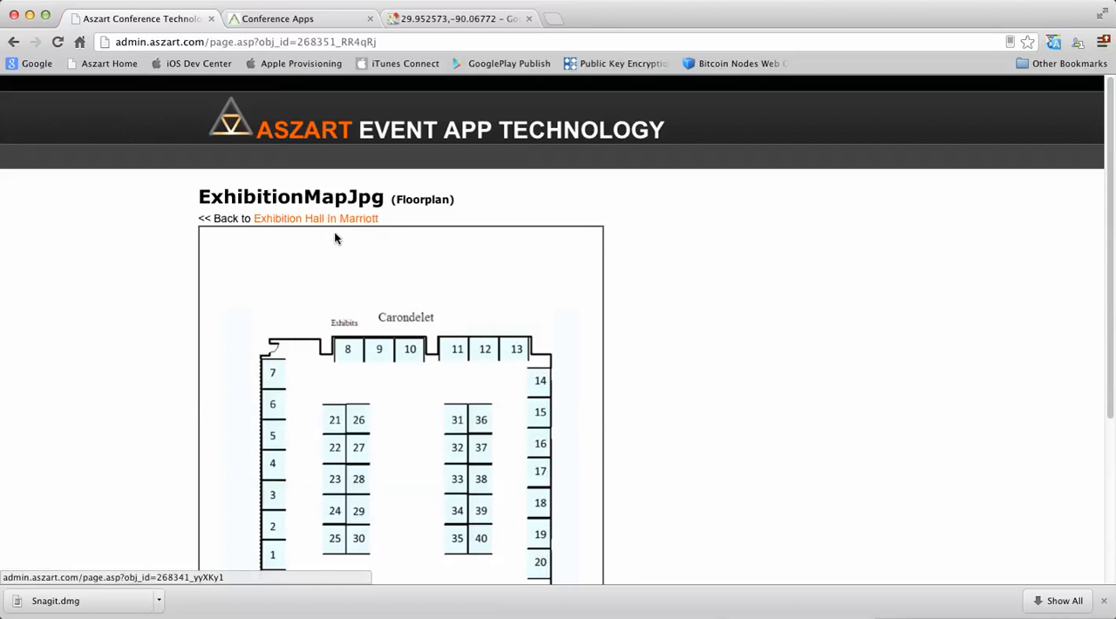
scroll(461, 407, down, 3)
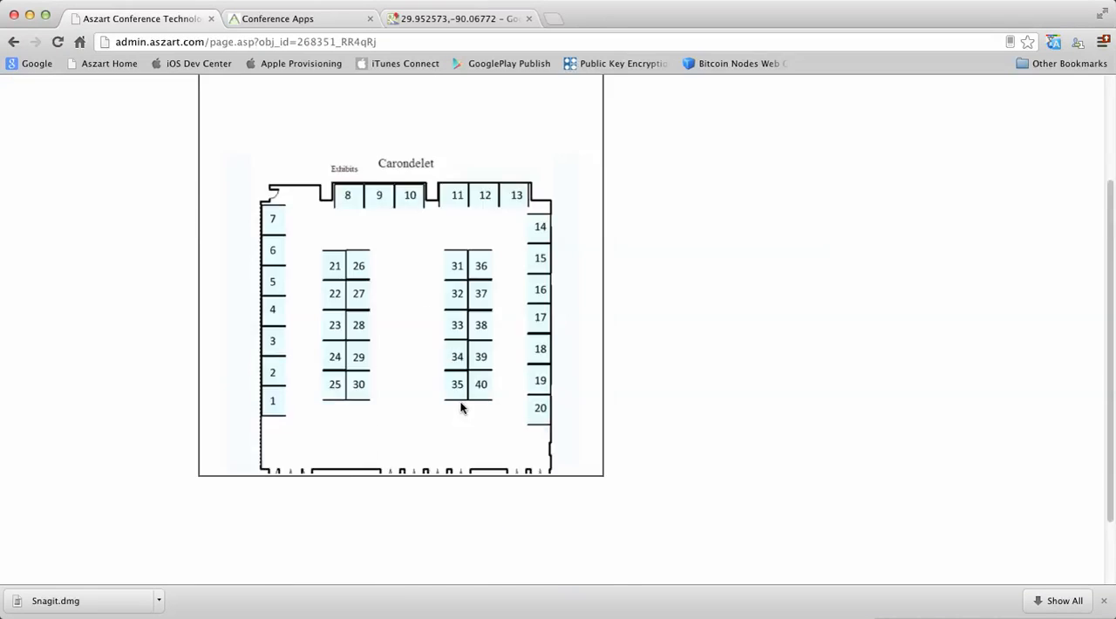
scroll(462, 398, up, 5)
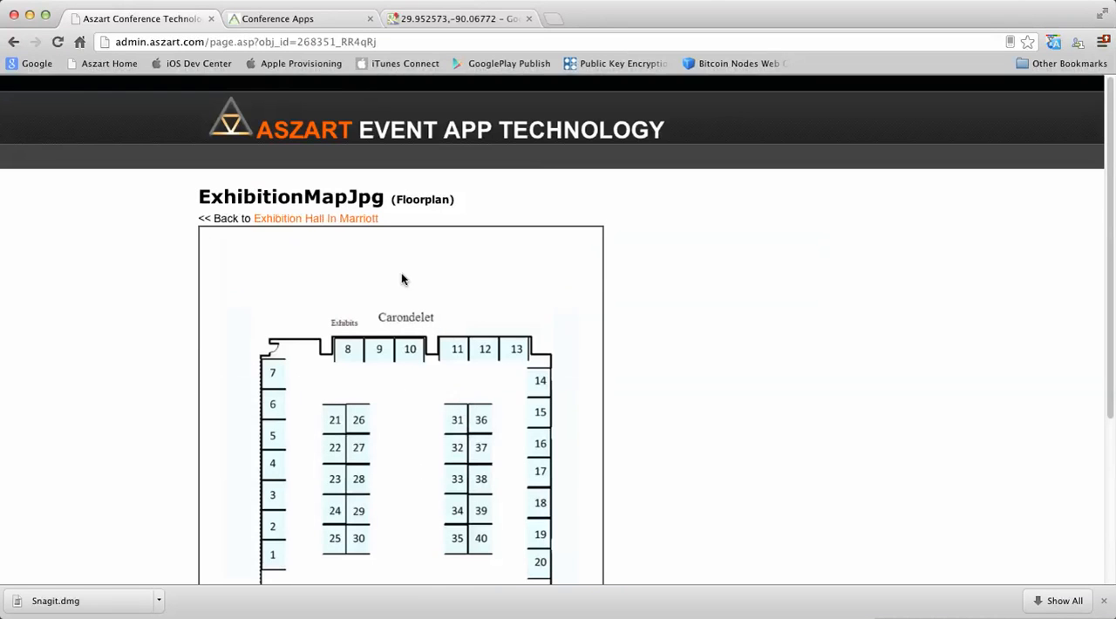
click(351, 219)
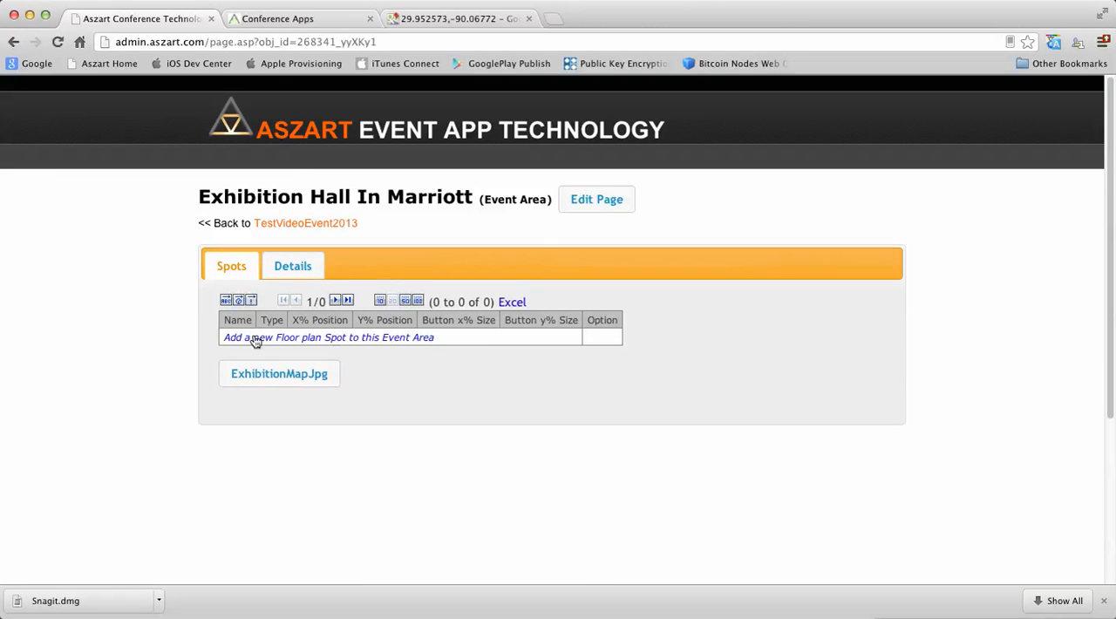
- Add a floor plan spot named Exhibitor 1 with type Stand, leaving its description and positions blank, and save it
click(292, 345)
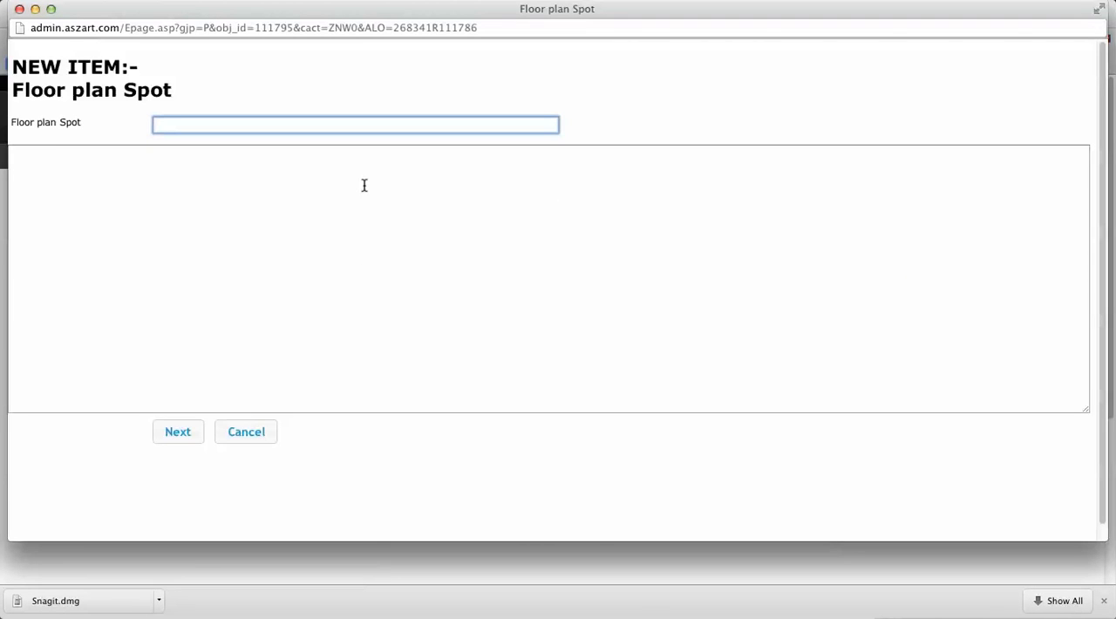
text(Exhibitor 1)
click(191, 432)
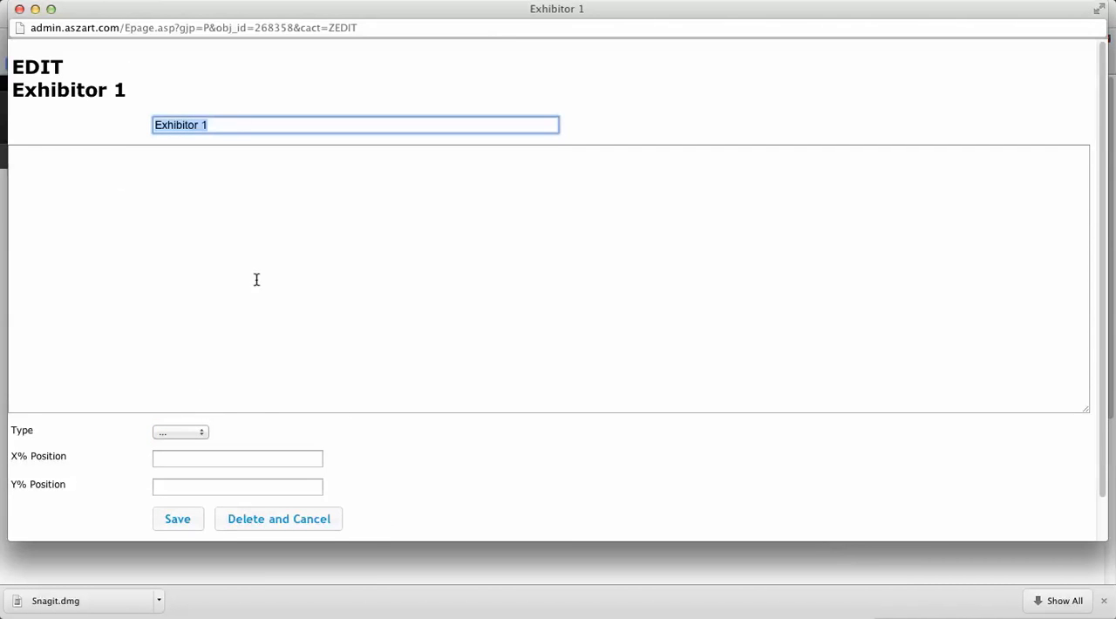
click(246, 239)
scroll(175, 144, down, 1)
scroll(179, 167, up, 1)
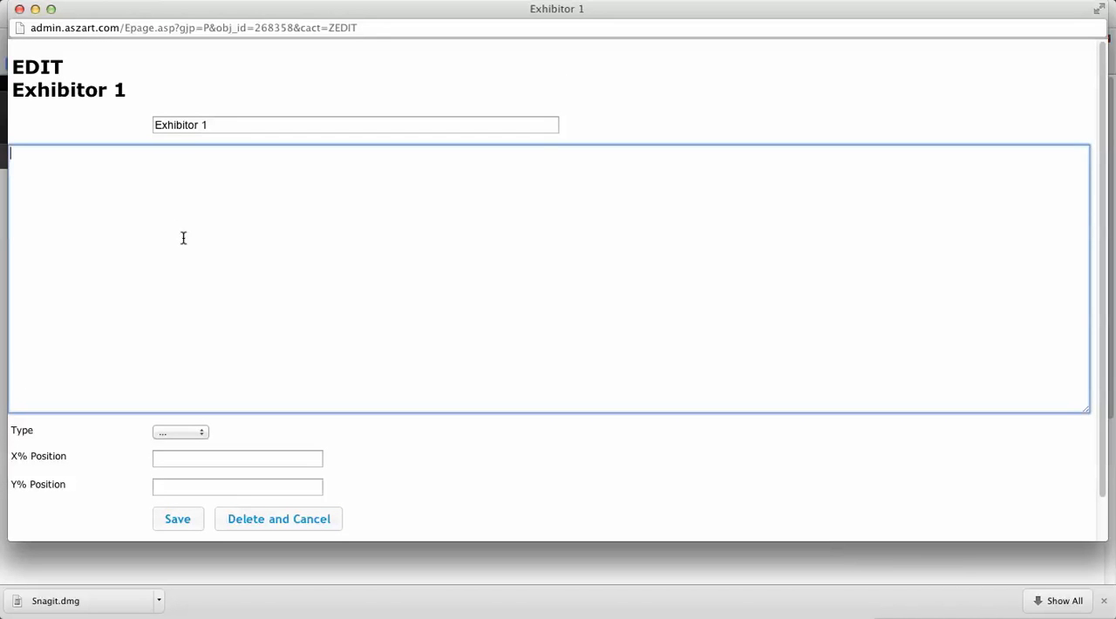
click(191, 434)
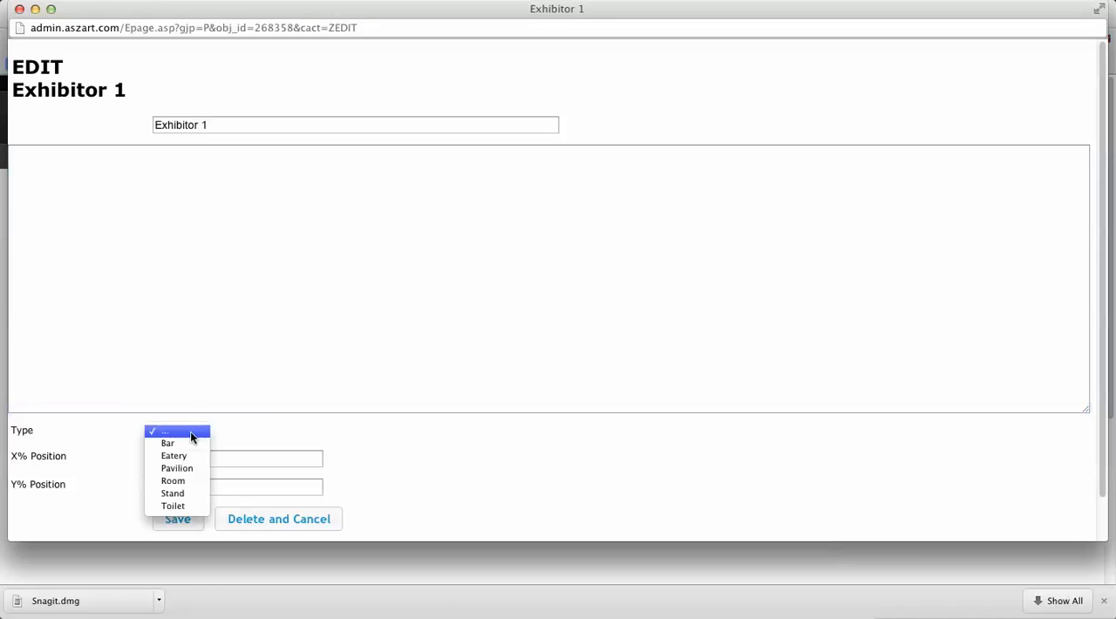
click(180, 493)
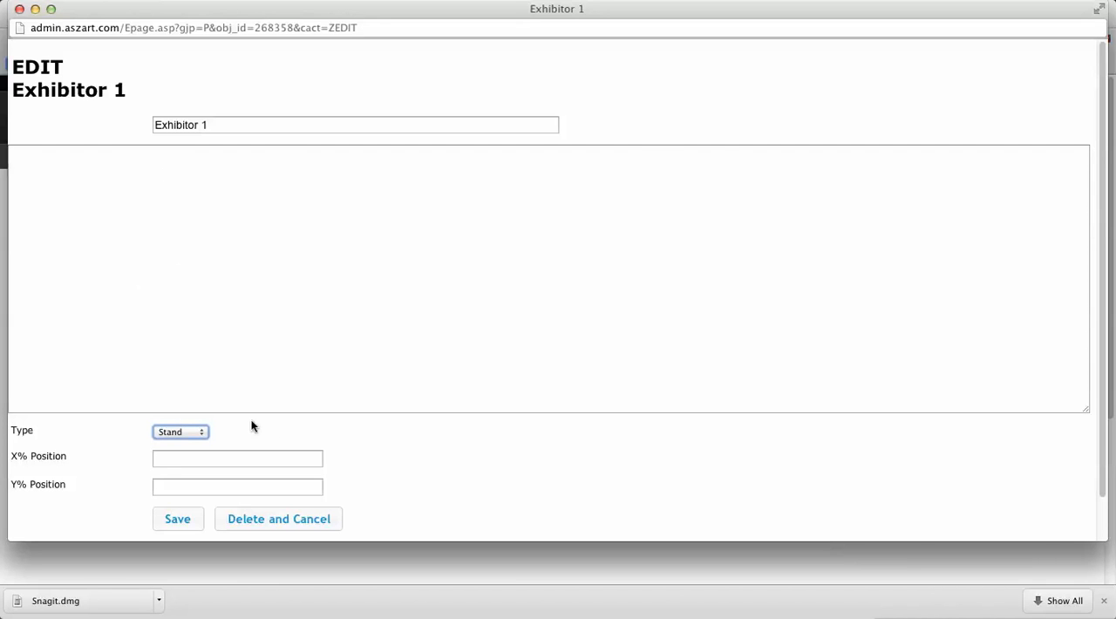
click(177, 520)
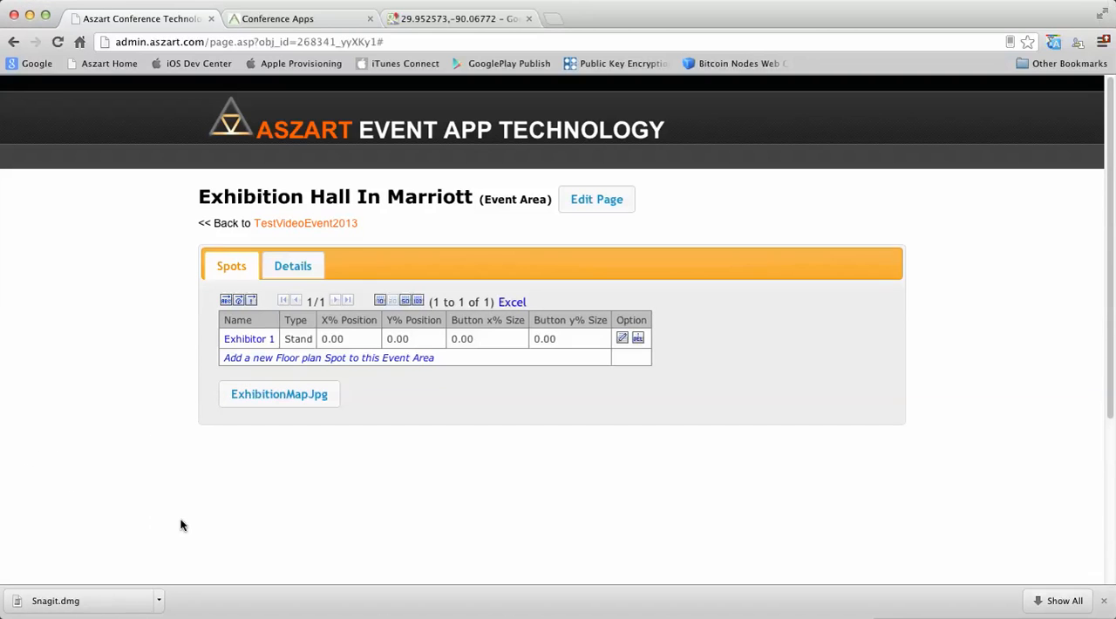
- Add a second floor plan spot named Exhibitor 2 with type Stand and save it
click(294, 360)
text(Exhibitor 2)
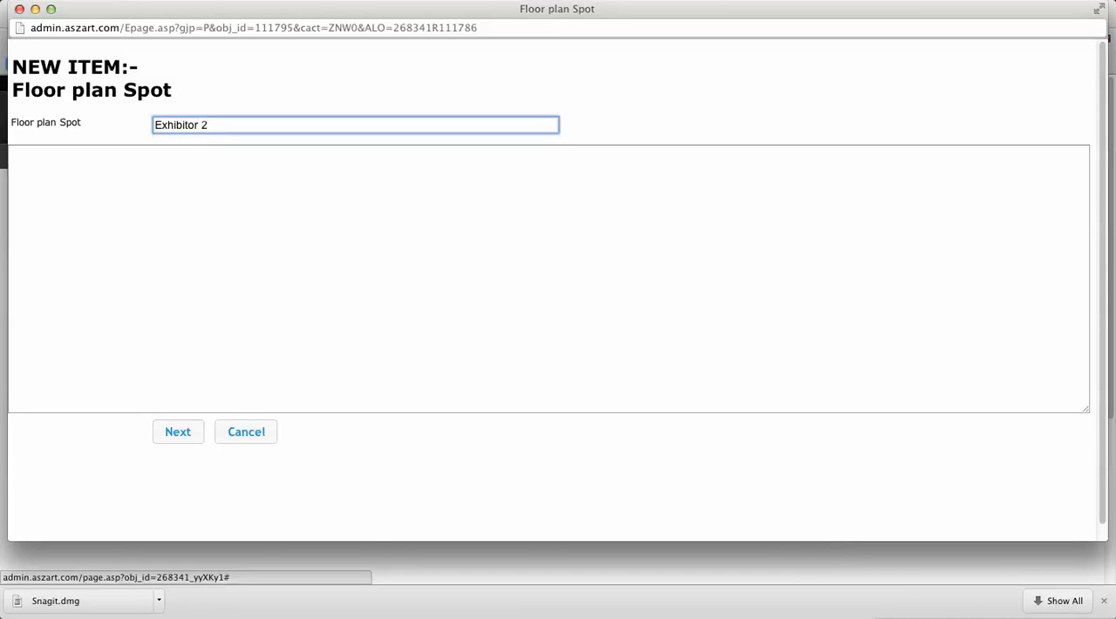
click(177, 433)
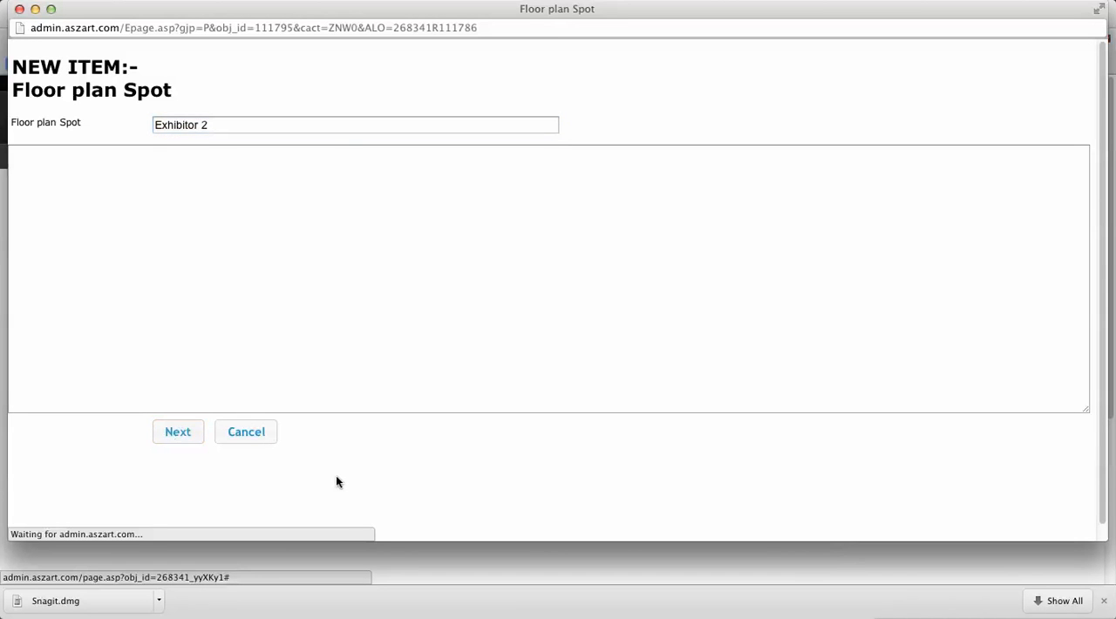
click(190, 436)
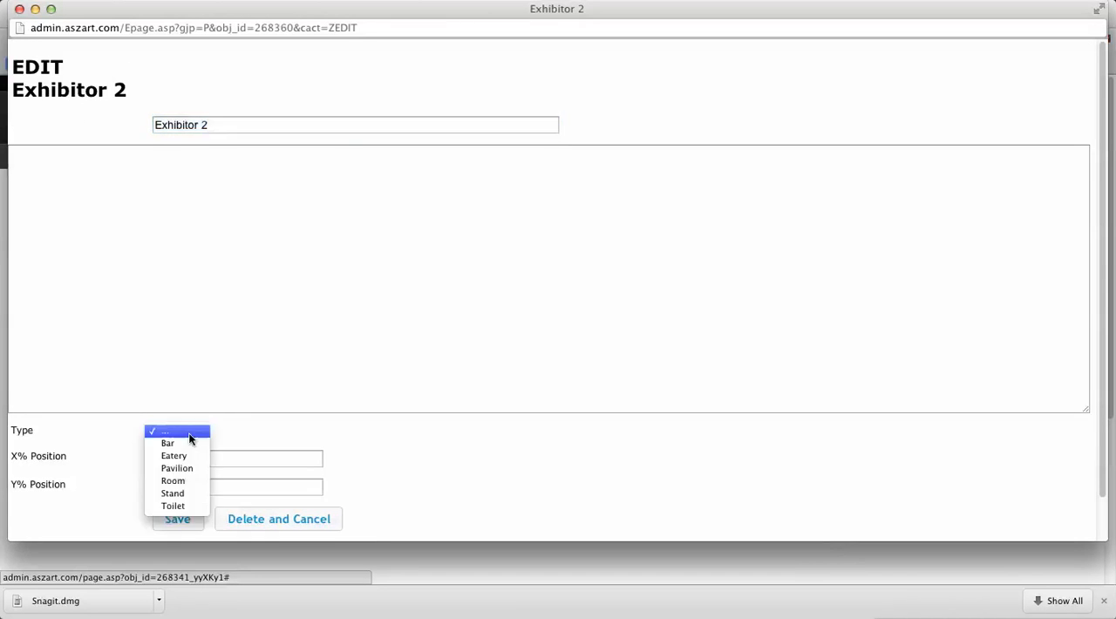
click(185, 496)
click(192, 521)
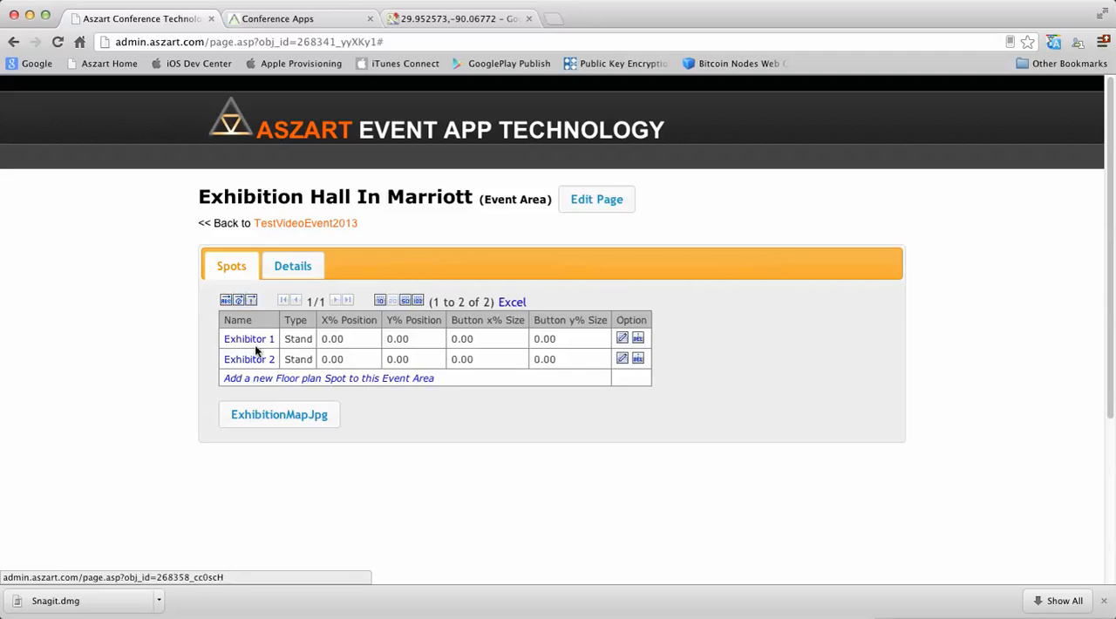
- Add a floor plan spot named "Stand 10 - Company A" with type Stand and save it
click(286, 380)
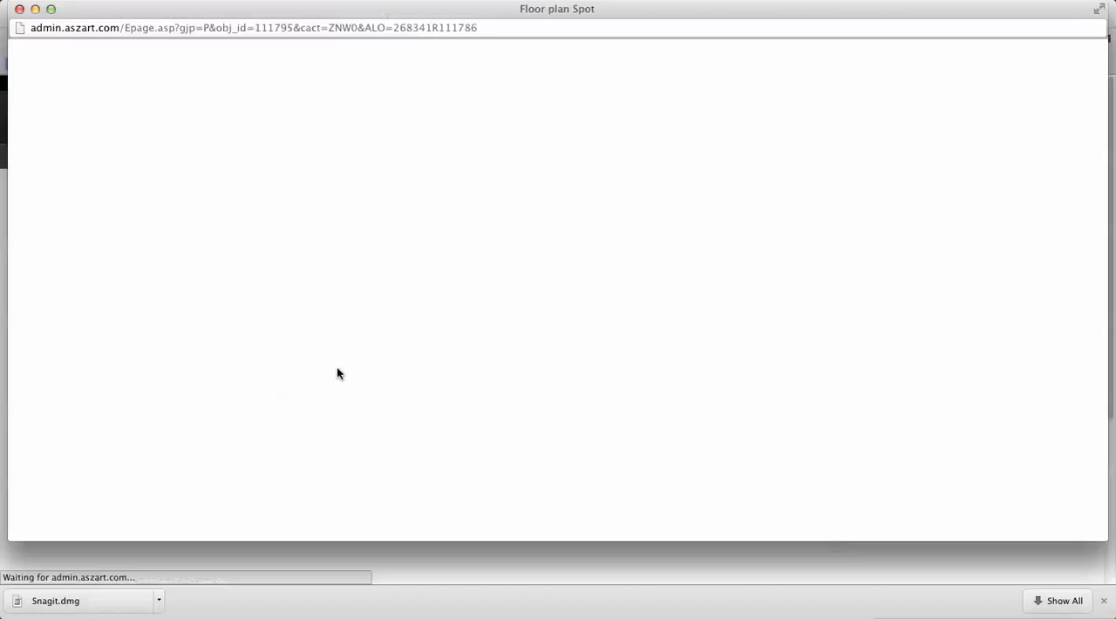
text(Stand 10)
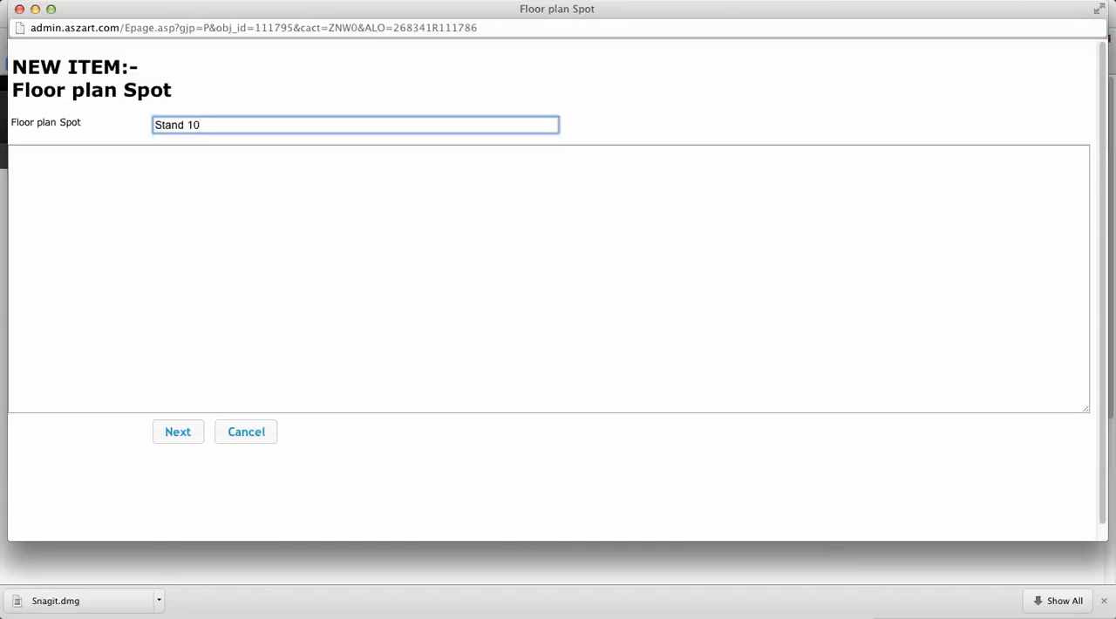
text(- Company A)
click(180, 440)
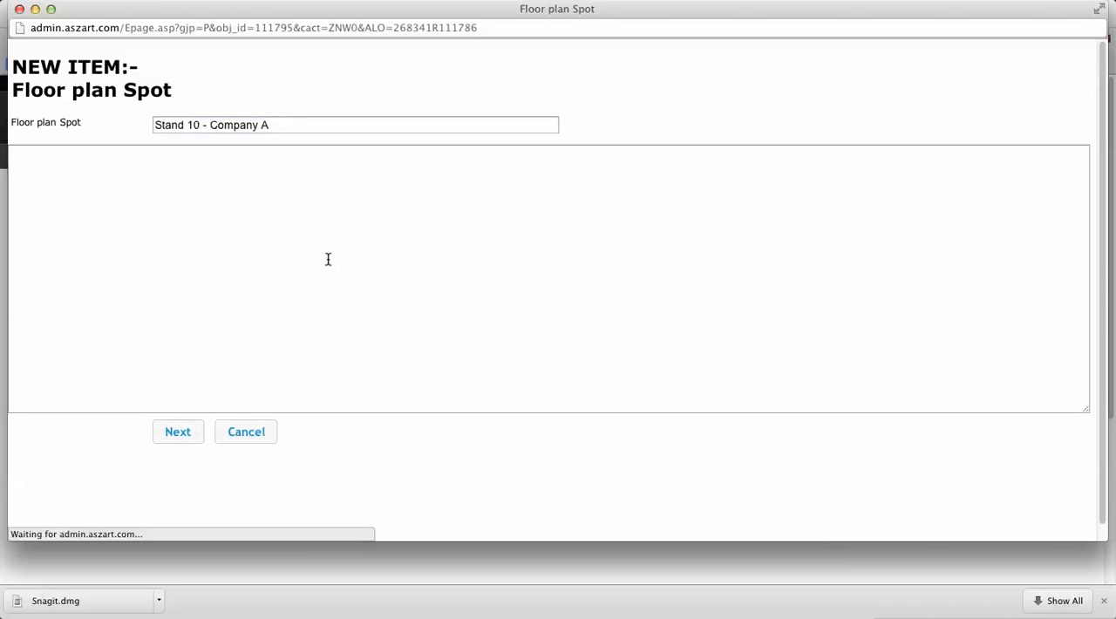
click(186, 433)
click(184, 495)
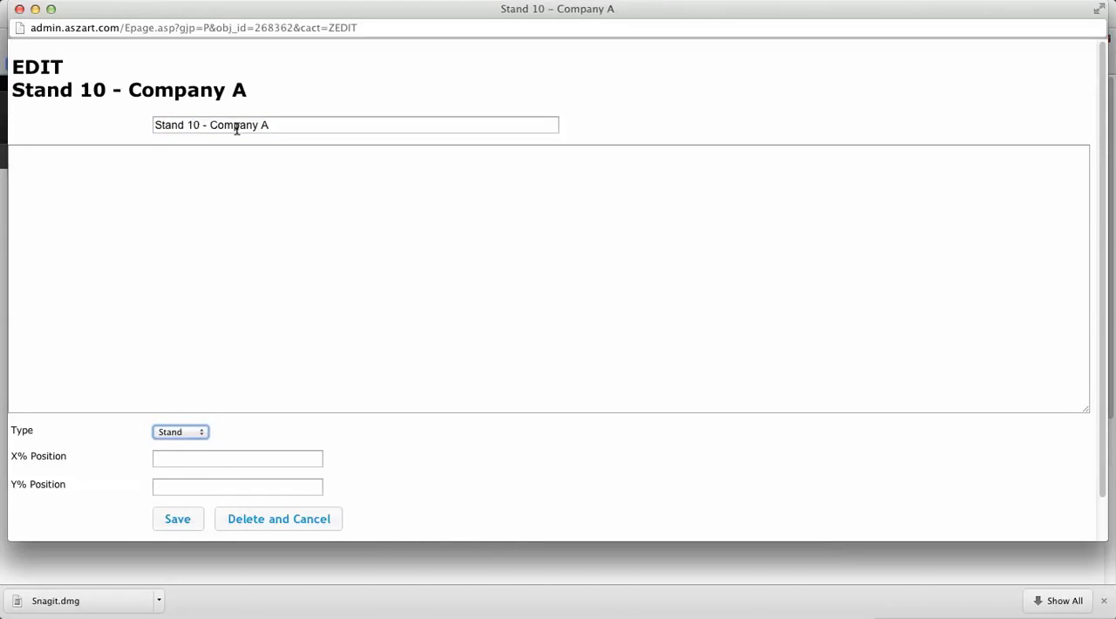
click(178, 520)
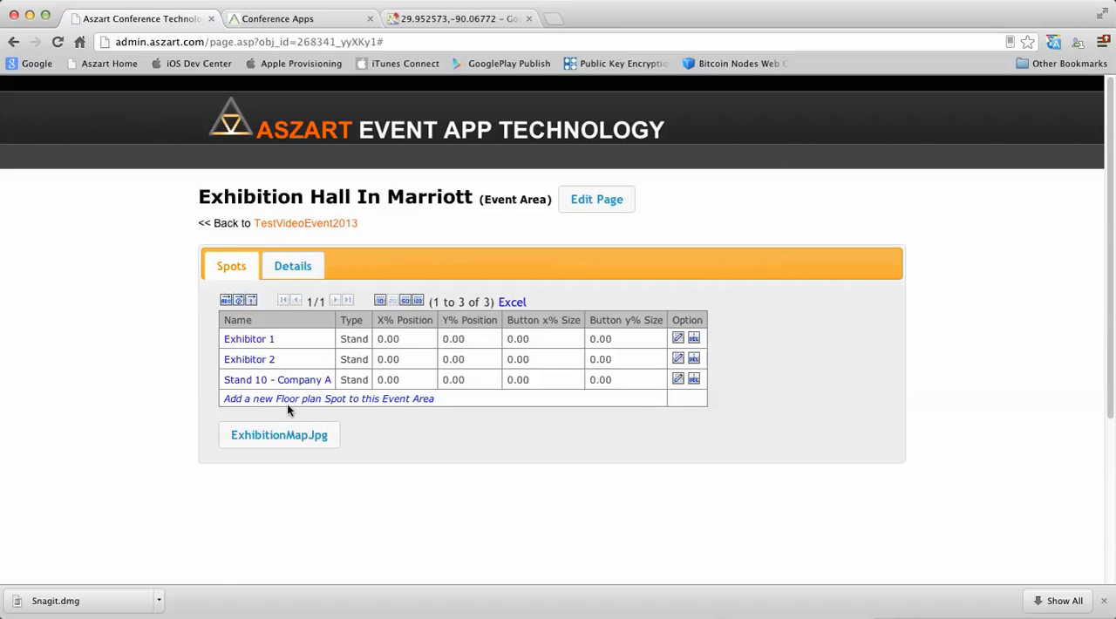
- On the ExhibitionMapJpg floor plan, place the Exhibitor 1 marker over booth 1 and shrink it to the booth's size
click(270, 450)
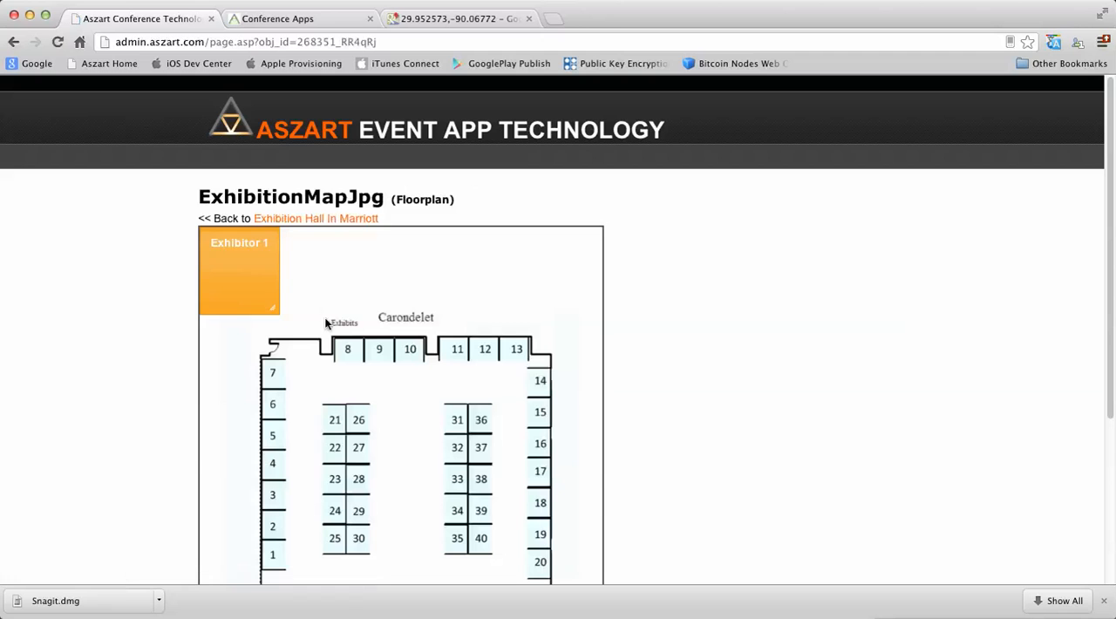
drag(244, 246, 315, 534)
scroll(458, 447, down, 1)
scroll(458, 446, down, 1)
scroll(346, 584, down, 1)
drag(338, 578, 286, 526)
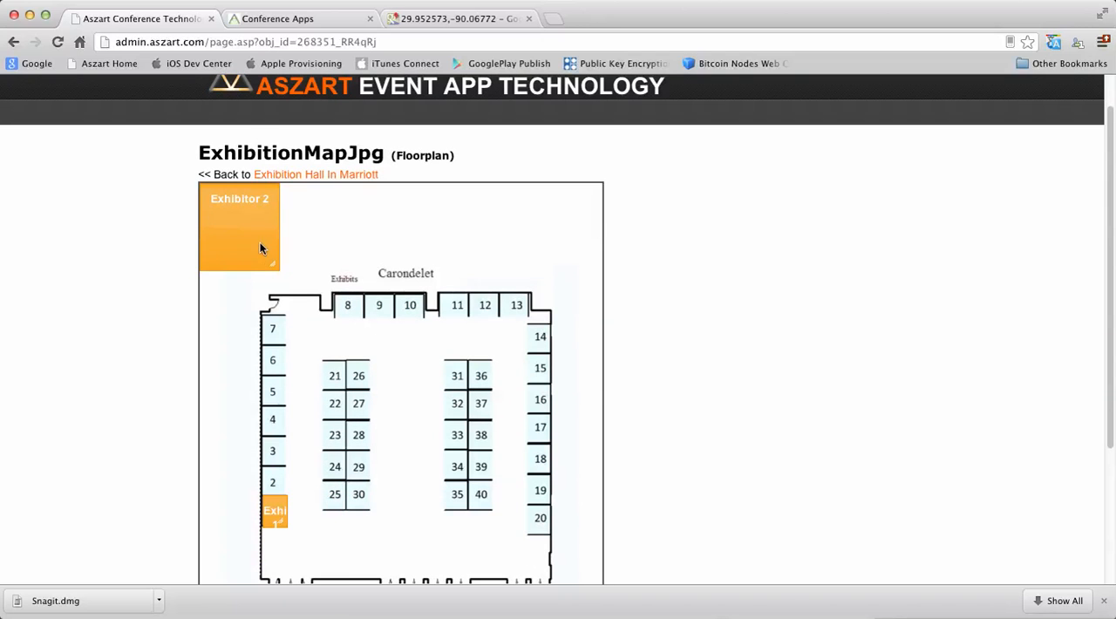
- Fit the Exhibitor 2 marker over booth 2 and the Stand 10 - Company A marker over booth 10, matching each booth's size
drag(241, 211, 303, 495)
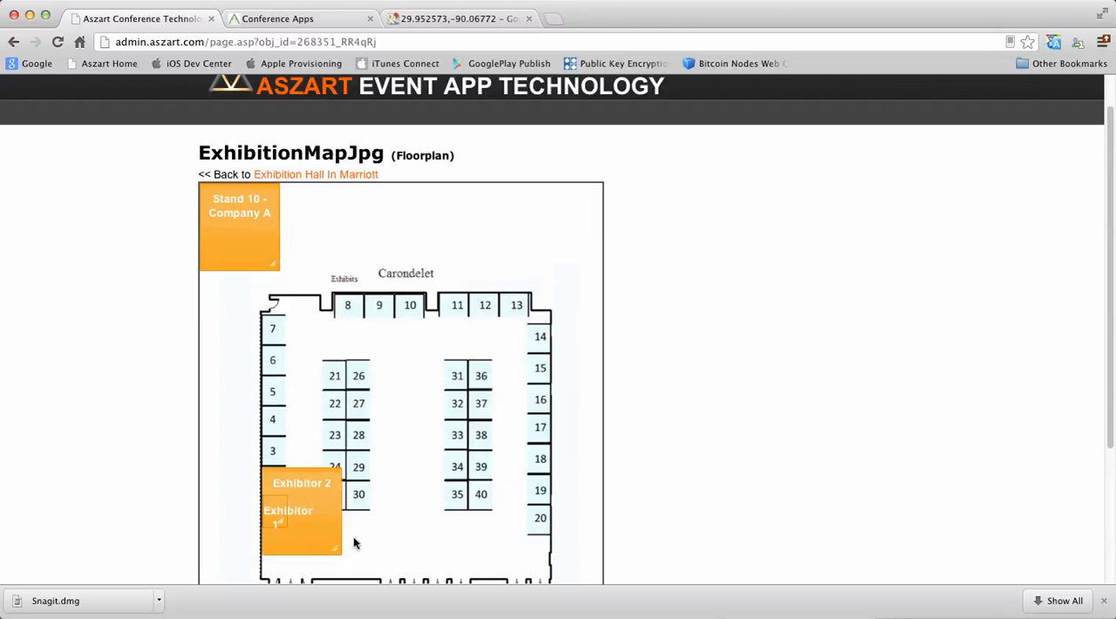
drag(338, 552, 284, 493)
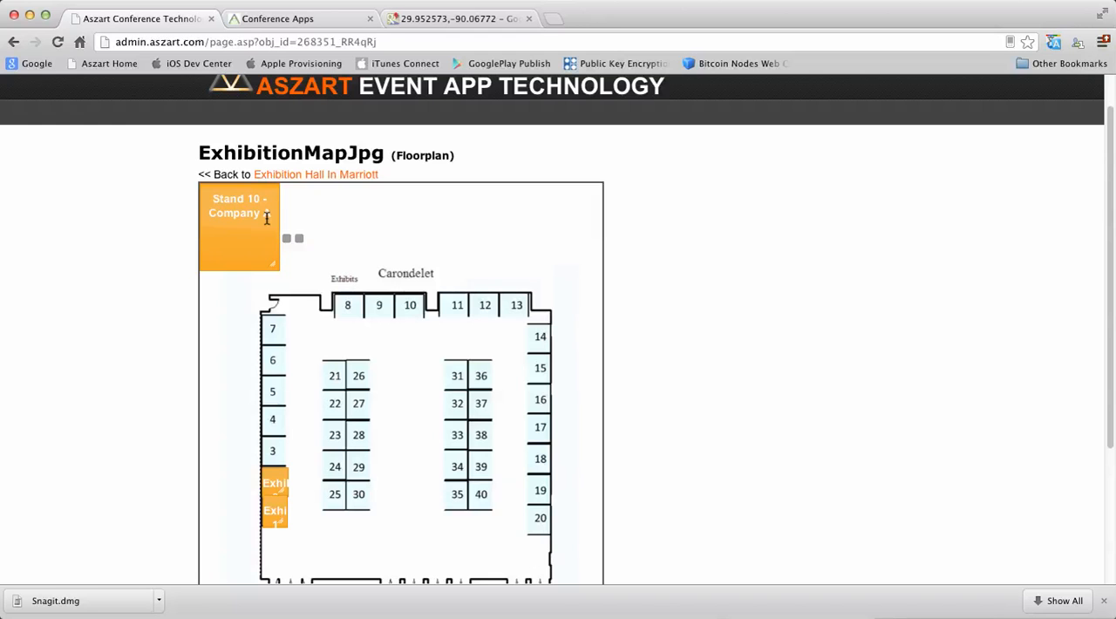
drag(238, 214, 422, 314)
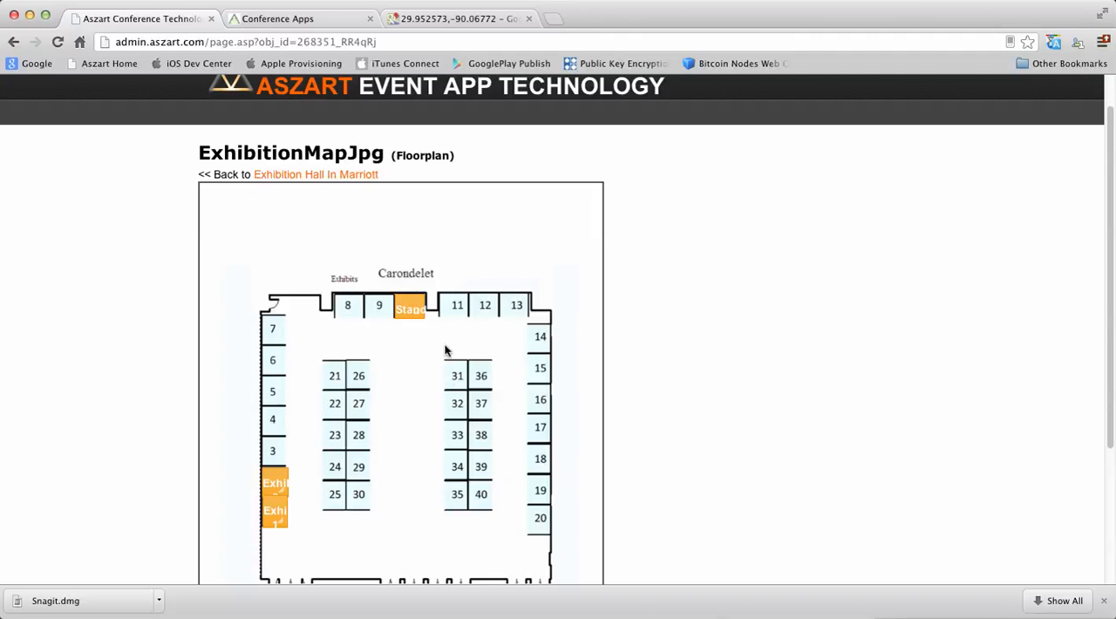
- Review the placed markers and the spots' position and size values in the area list, and return to the TestVideoEvent2013 page
scroll(426, 326, down, 5)
scroll(428, 404, up, 6)
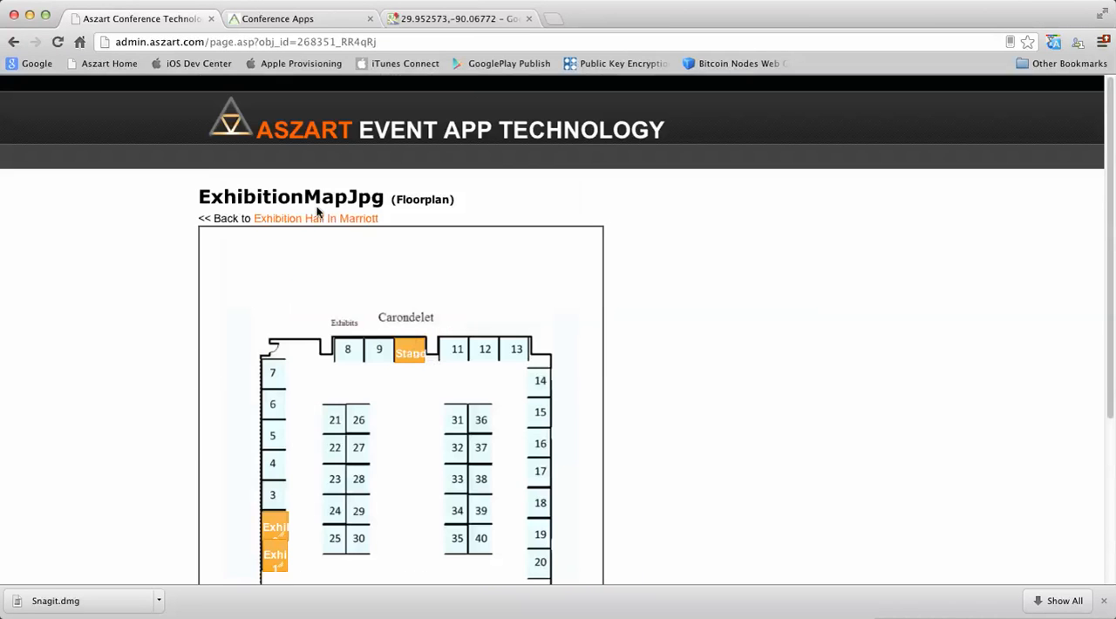
scroll(454, 333, down, 3)
scroll(460, 335, up, 3)
click(324, 225)
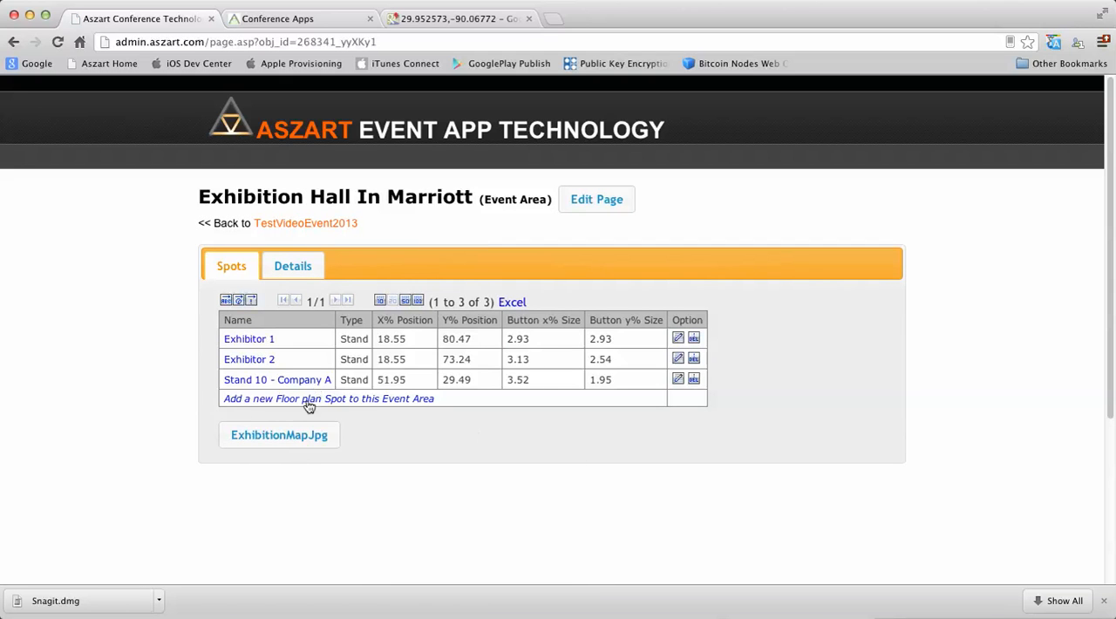
click(293, 225)
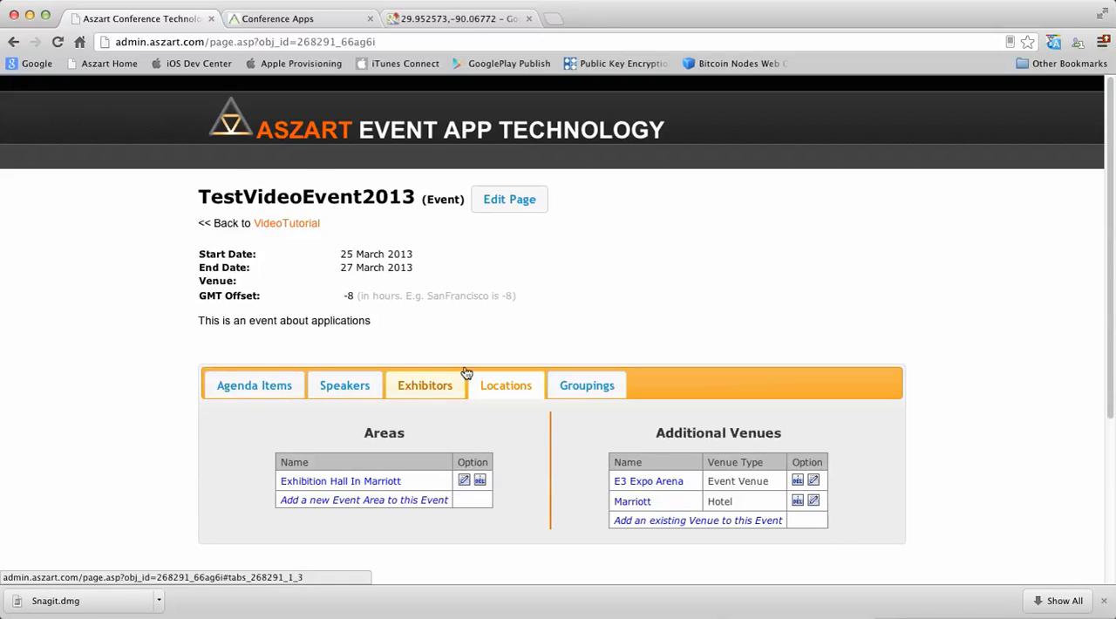